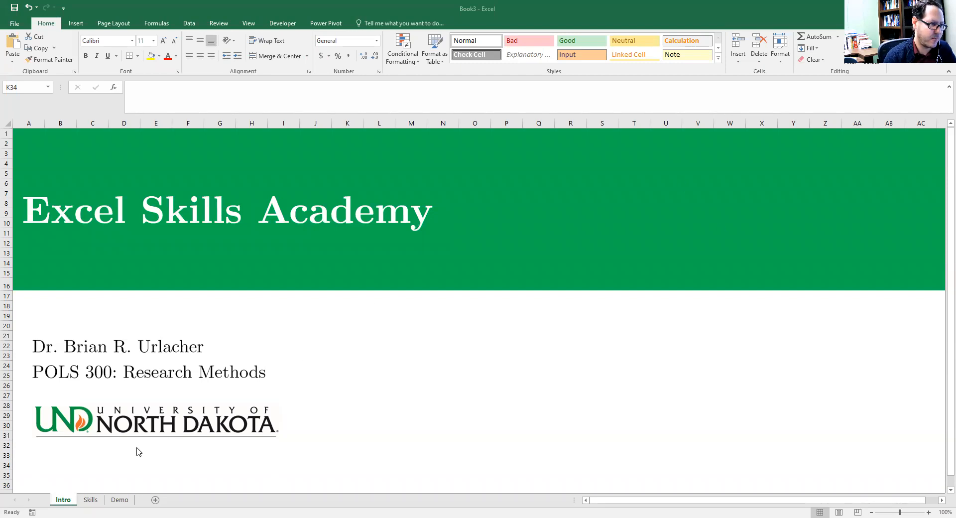
Review the Excel 100 survey skills on the Skills sheet and the full list of names on the Demo sheet
left_click(90, 500)
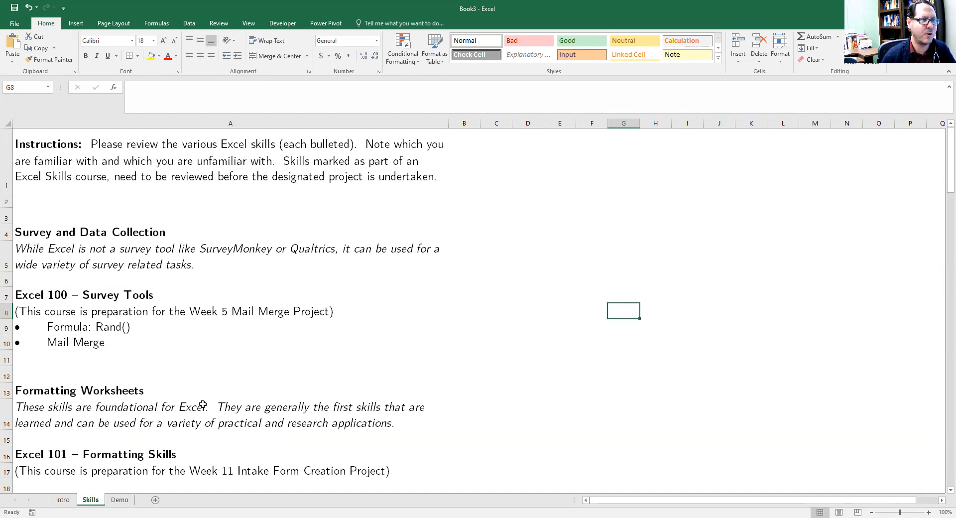
left_click(122, 329)
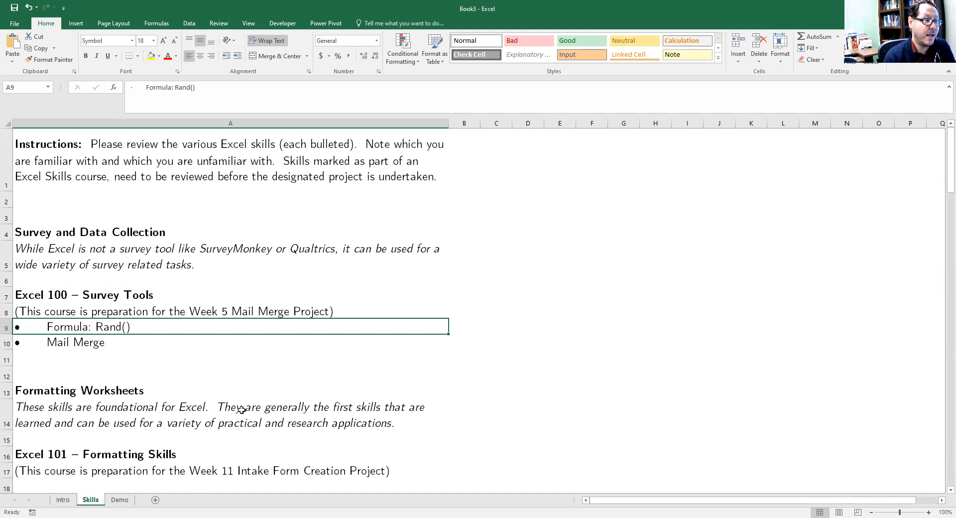
left_click(120, 502)
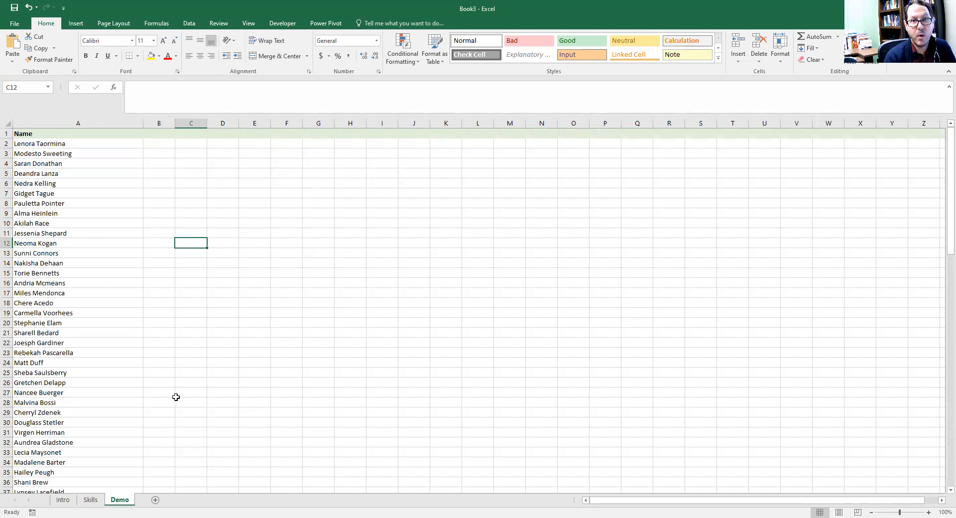
scroll(189, 351, "down", 1)
scroll(124, 285, "down", 18)
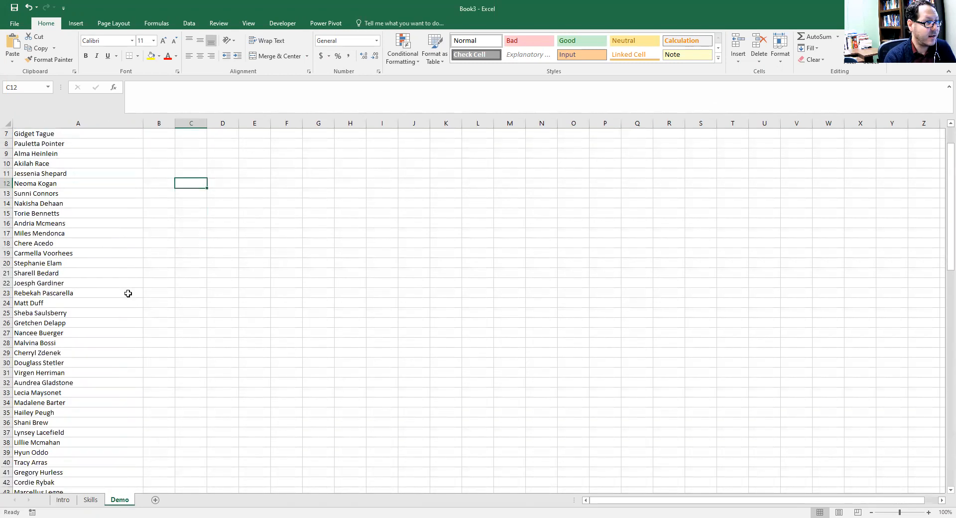
scroll(113, 385, "down", 5)
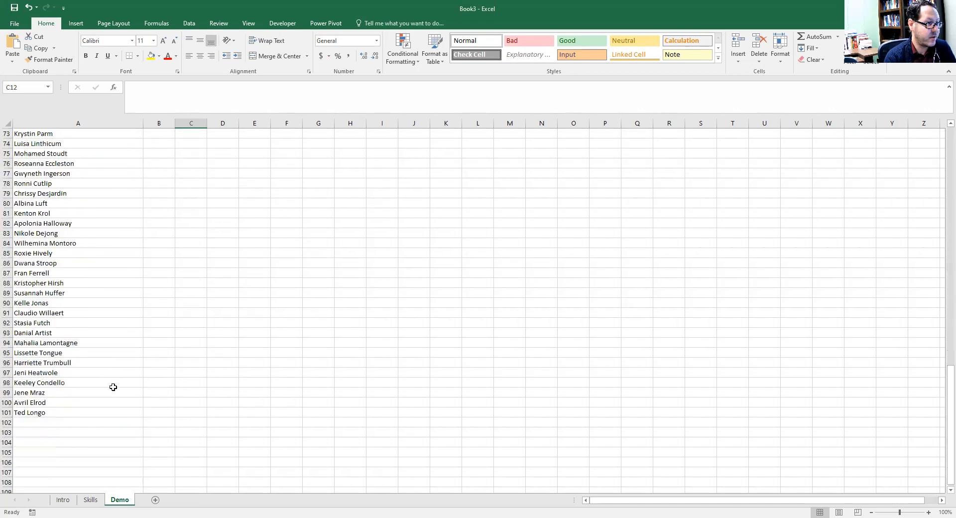
scroll(113, 387, "up", 20)
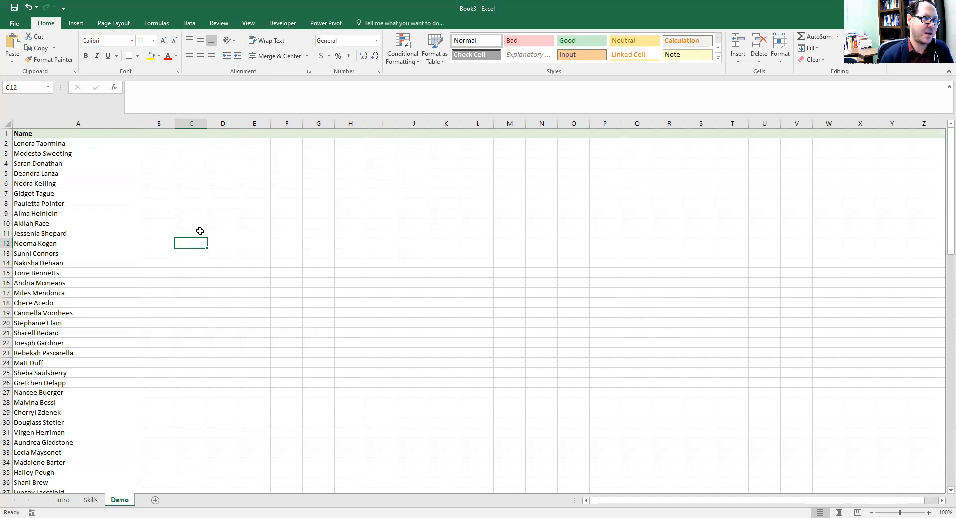
Number the first ten names by entering 1 through 10 in cells B2 to B11
left_click(165, 144)
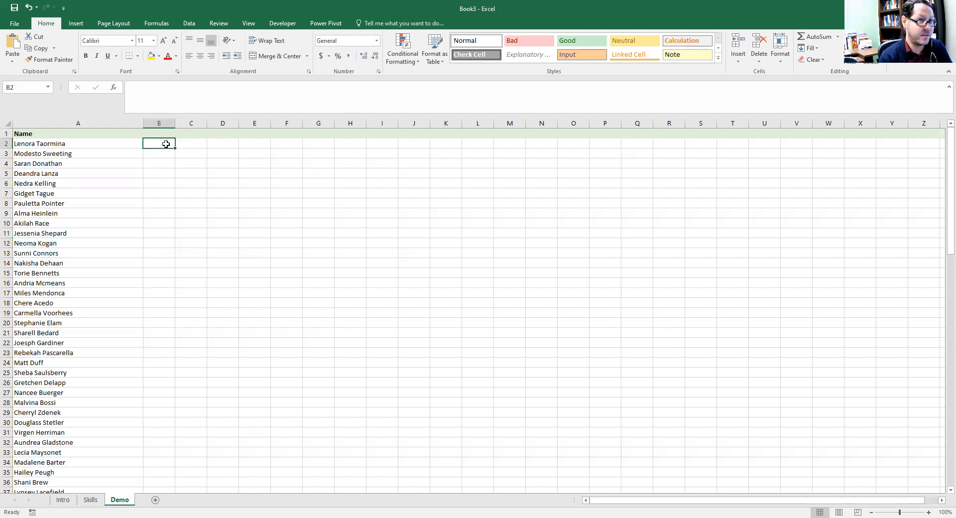
type("1")
key("Return")
type("2")
key("Return")
type("3")
key("Return")
type("4")
key("Return")
type("5")
key("Return")
type("6")
key("Return")
key("Return")
key("Up")
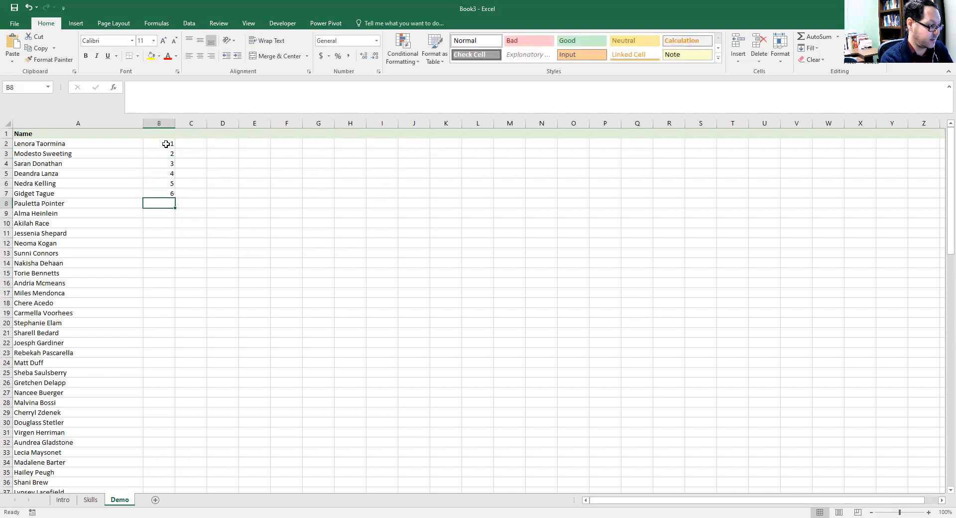
type("6")
key("BackSpace")
type("7")
key("Return")
type("8")
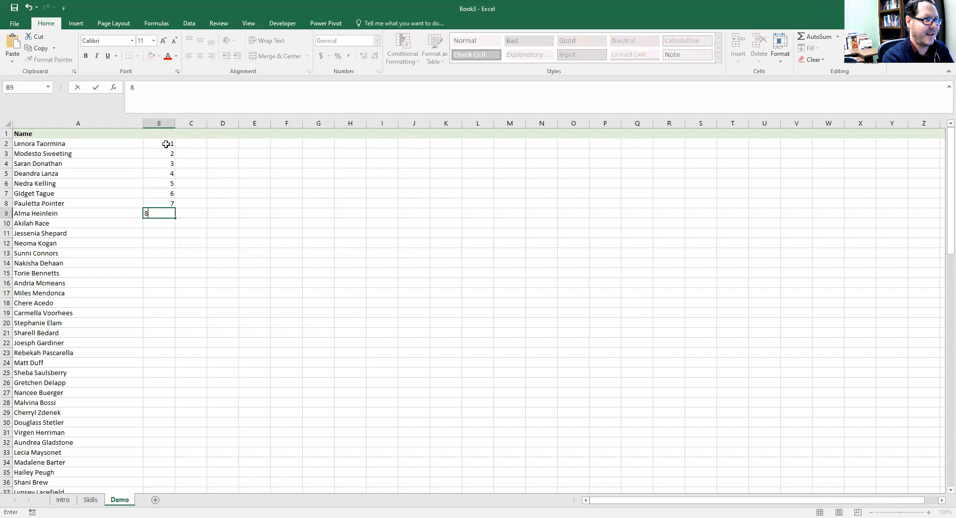
key("Return")
type("9")
key("Return")
type("10")
key("Return")
Restart the numbering for the next names by entering 1, 2 and 3 in cells B12 to B14
type("1")
key("Return")
type("2")
key("Return")
type("3")
key("Return")
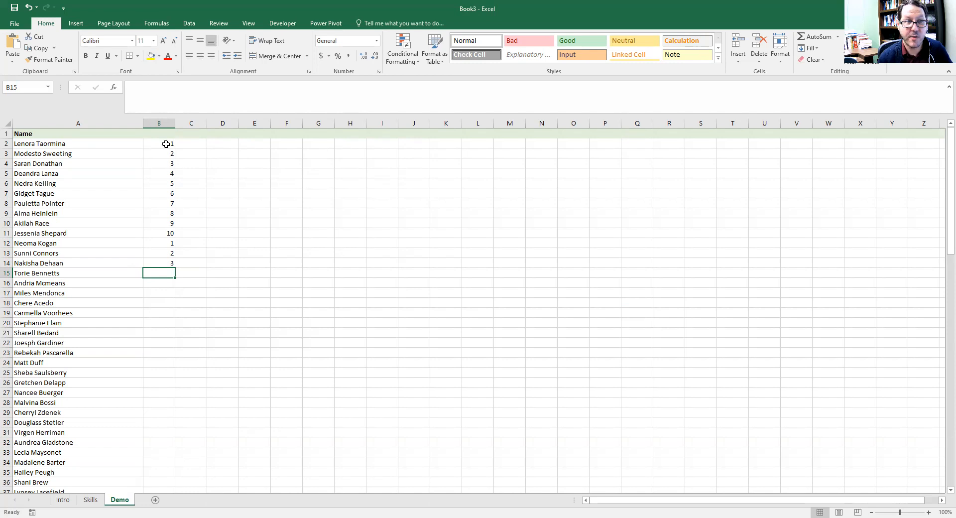
Copy the 1 to 10 series from B2:B11 into the ten cells starting at B12
left_click_drag(166, 144, 165, 232)
key("ctrl+c")
left_click(166, 243)
key("ctrl+v")
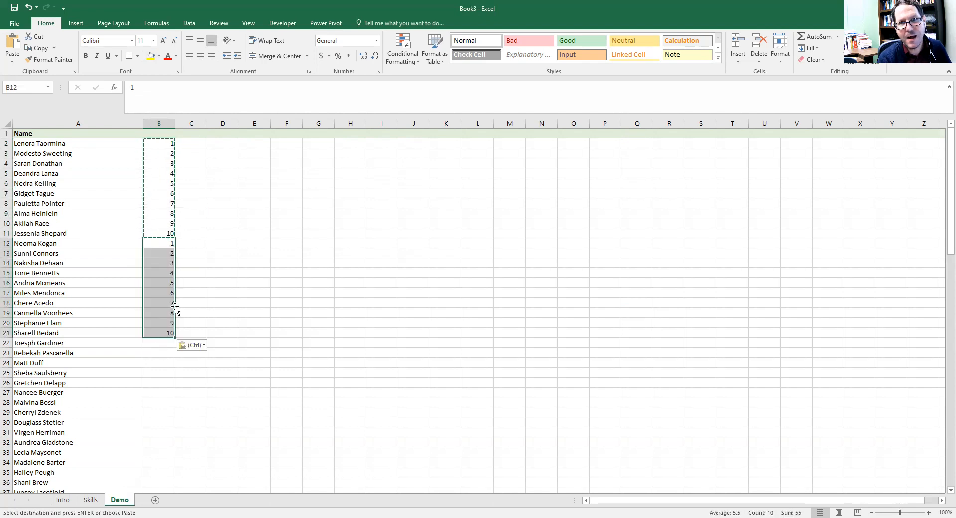
Enter the formula =IF(B2>9,1,B2+1) in cell B3 so the numbering restarts after 10
left_click(225, 234)
left_click(154, 144)
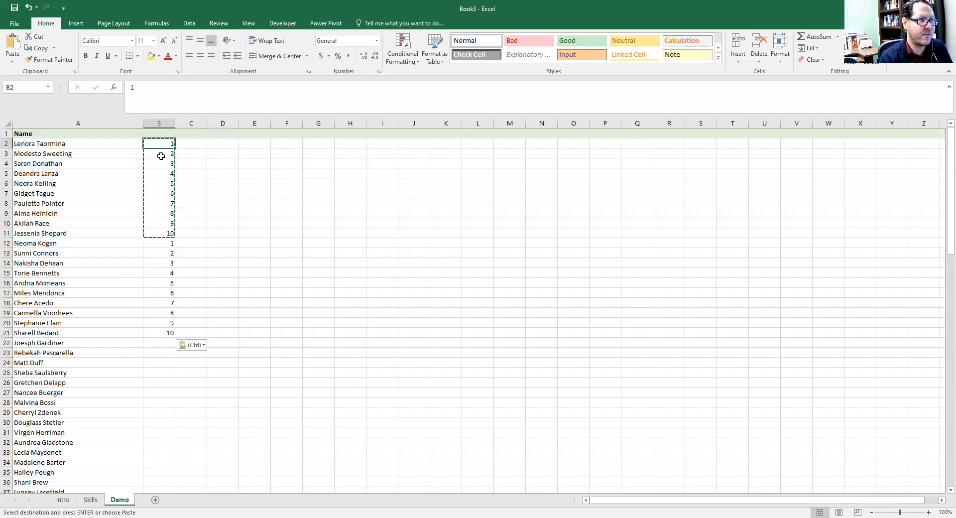
left_click(158, 154)
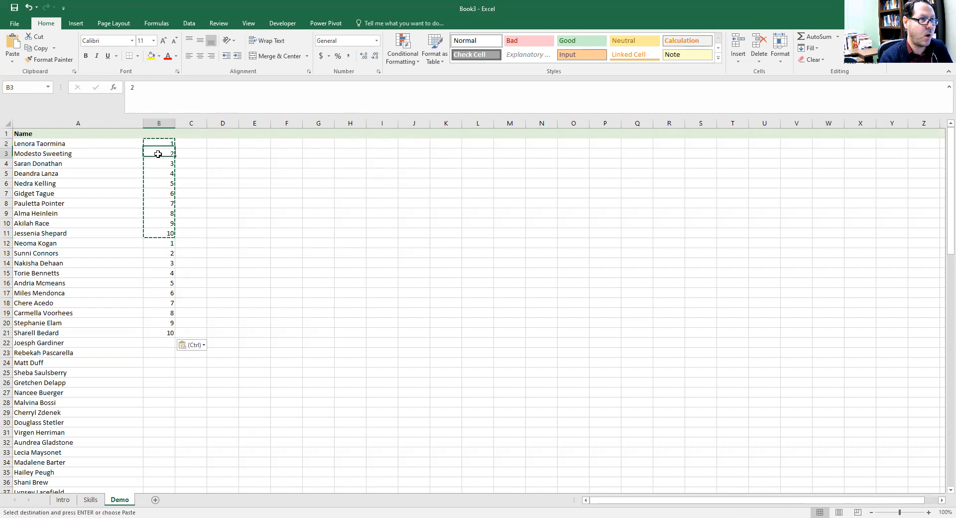
type("=")
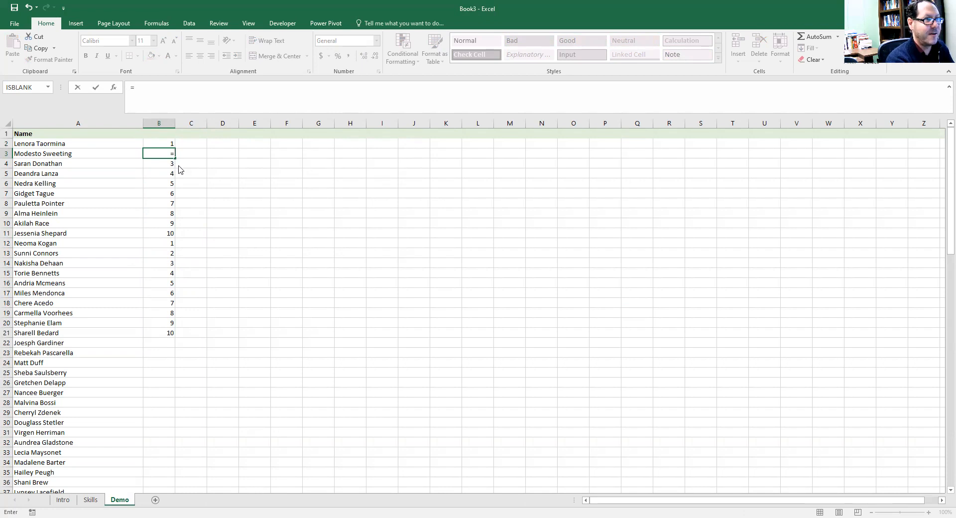
type("if(")
left_click(162, 143)
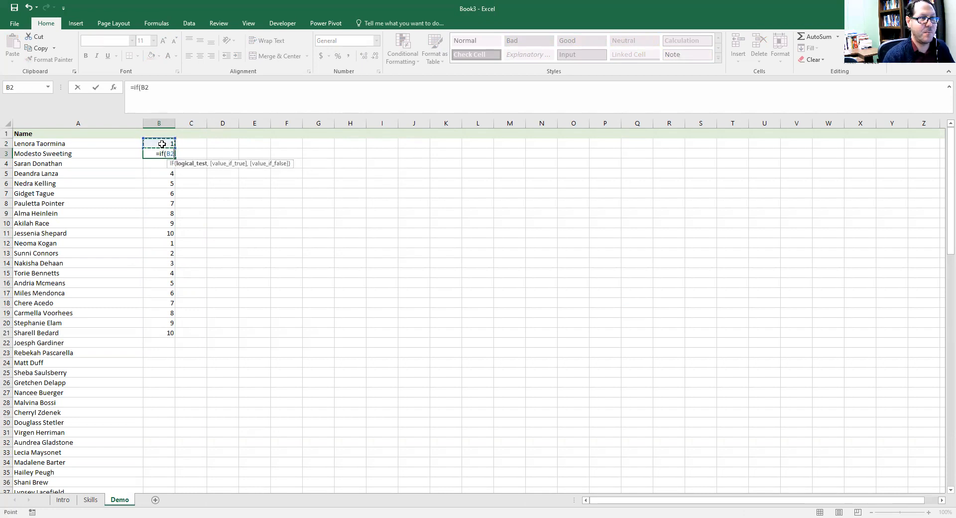
left_click(178, 97)
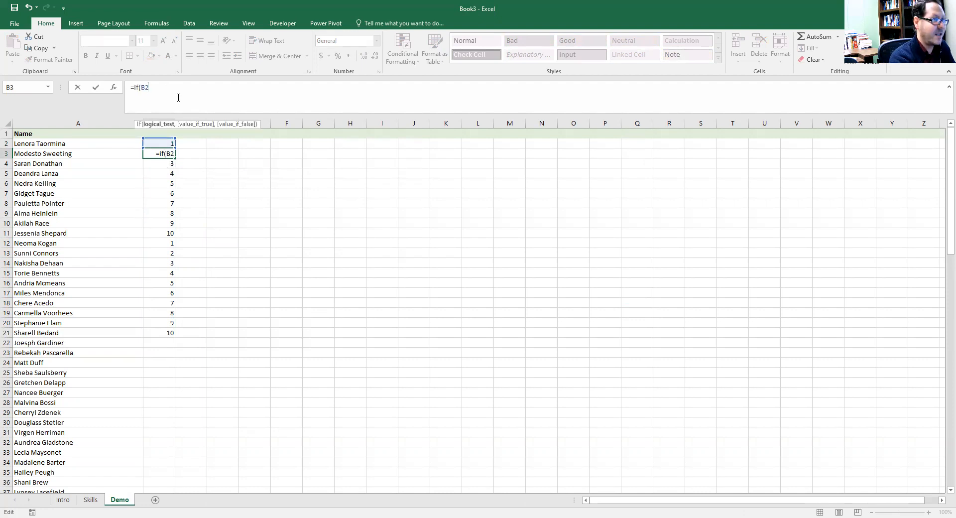
type(">9")
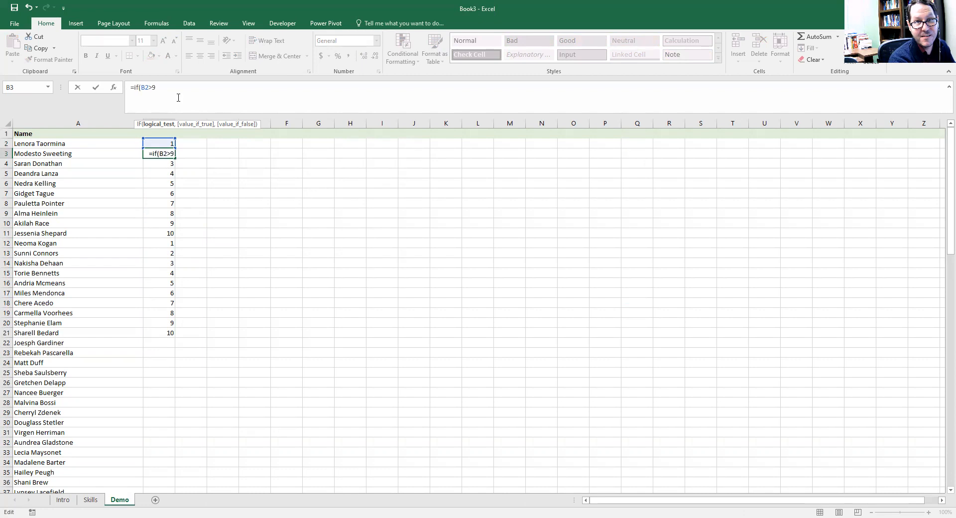
type(",1,")
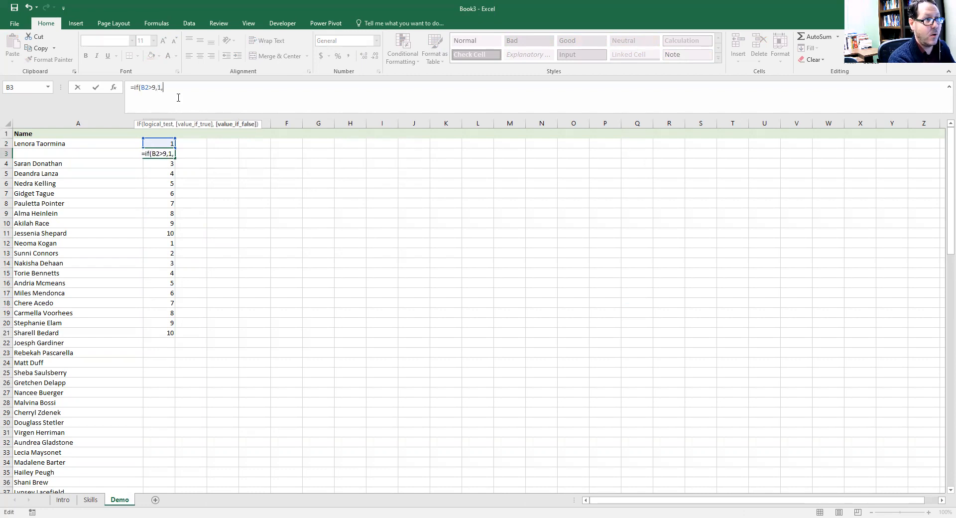
type("B2+1)")
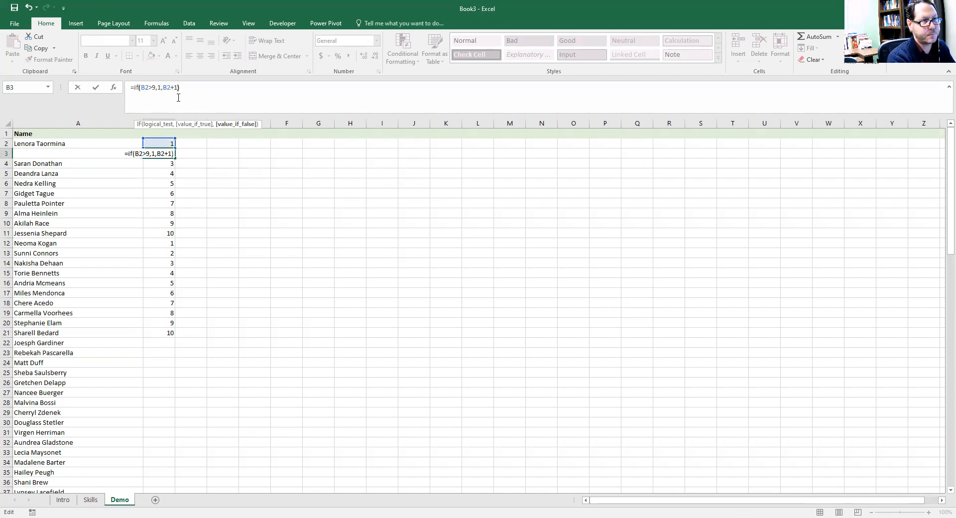
key("Return")
Copy the IF formula from B3 down to B37 and check the formulas in B11 and B12
key("Up")
key("ctrl+c")
key("shift+Down")
key("shift+Down")
key("shift+Down")
key("shift+Down")
key("shift+Down")
key("shift+Down")
key("shift+Down")
key("shift+Down")
key("shift+Down")
key("shift+Down")
key("shift+Down")
key("shift+Down")
key("shift+Down")
key("shift+Down")
key("shift+Down")
key("shift+Down")
key("shift+Down")
key("shift+Down")
key("shift+Down")
key("shift+Down")
key("shift+Down")
key("shift+Down")
key("shift+Down")
key("shift+Down")
key("shift+Down")
key("shift+Down")
key("shift+Down")
key("shift+Down")
key("shift+Down")
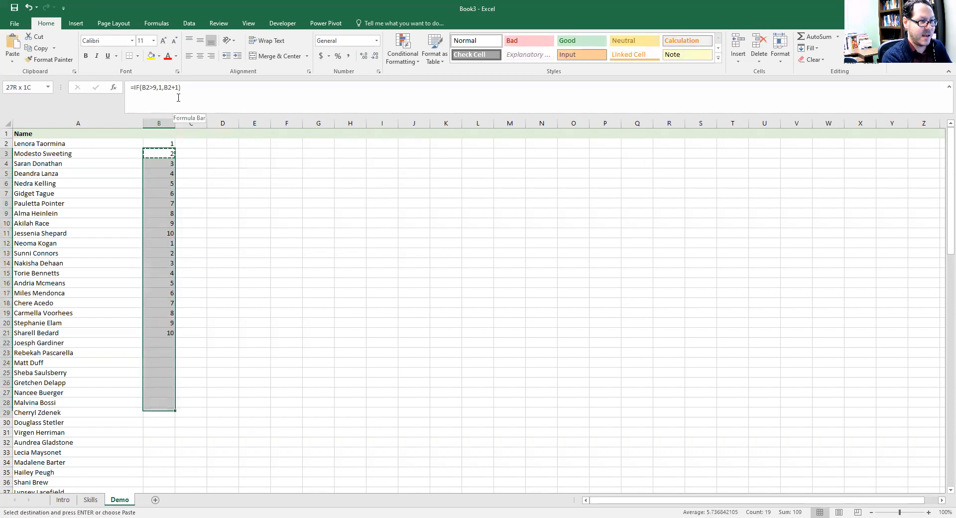
key("ctrl+v")
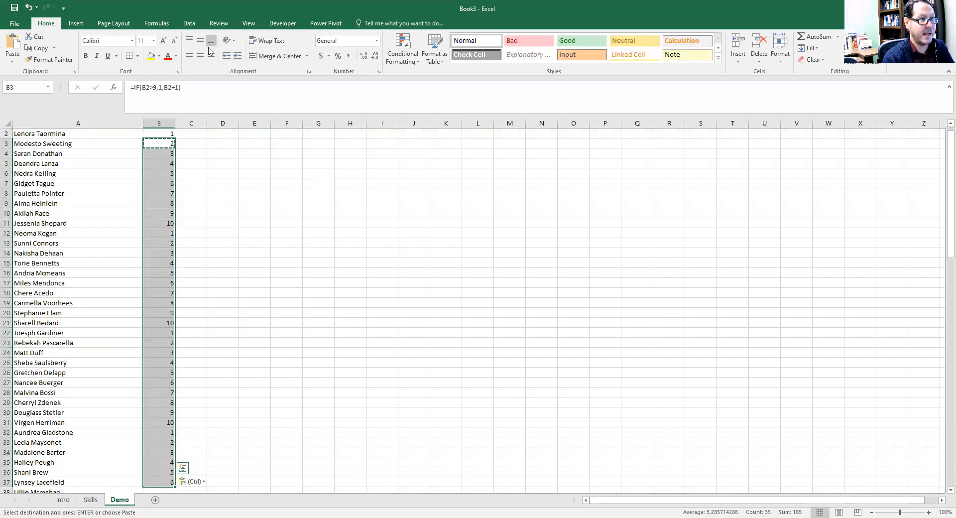
left_click(167, 224)
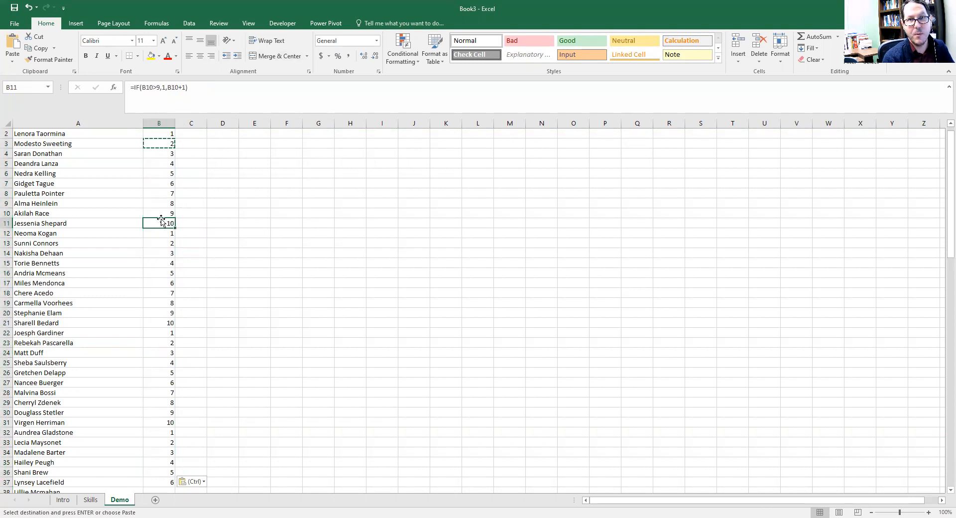
left_click(161, 233)
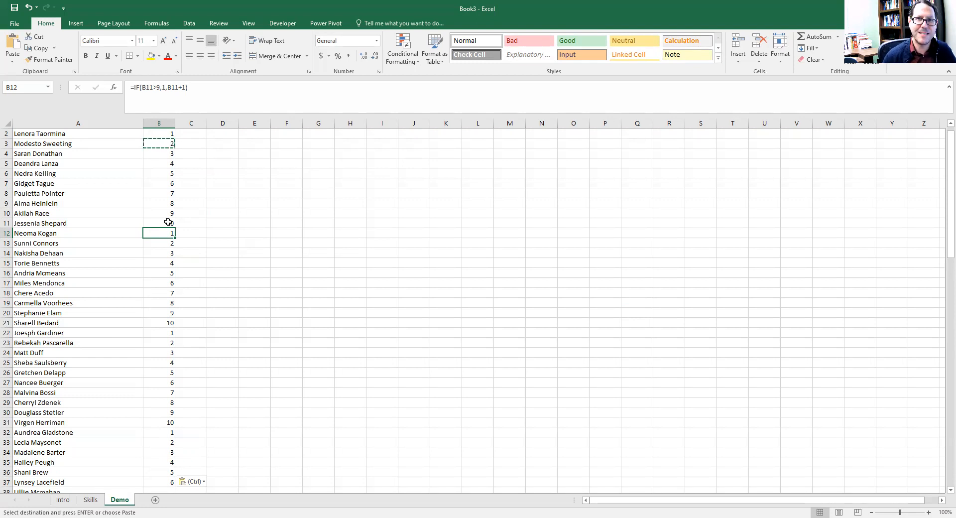
Enter the formula =RAND() in cell C2 to generate a random number beside the first name
left_click(222, 181)
double_click(224, 174)
left_click(186, 133)
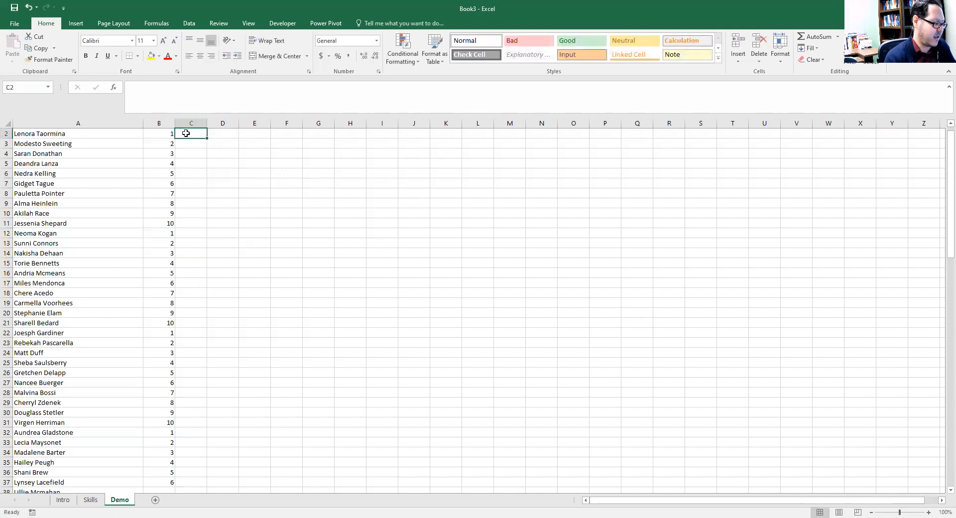
type("=")
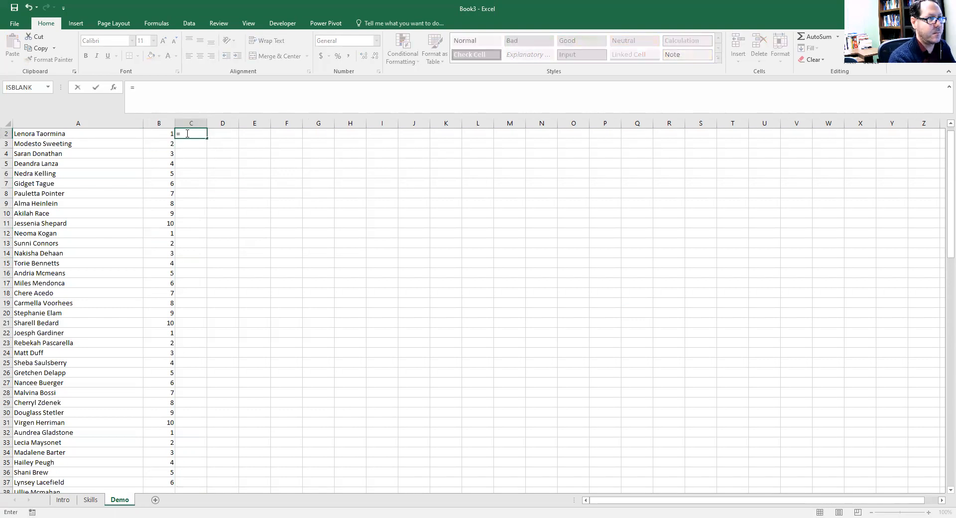
type("rand")
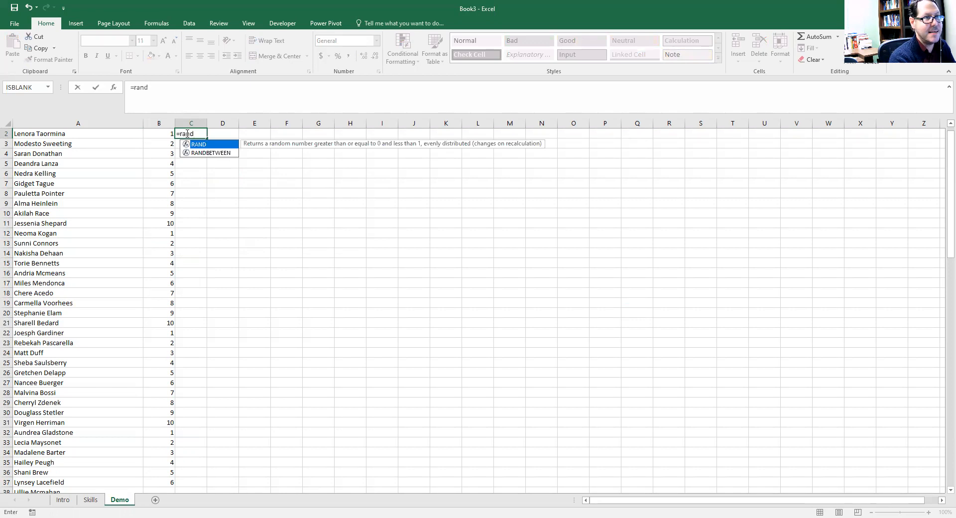
type("()")
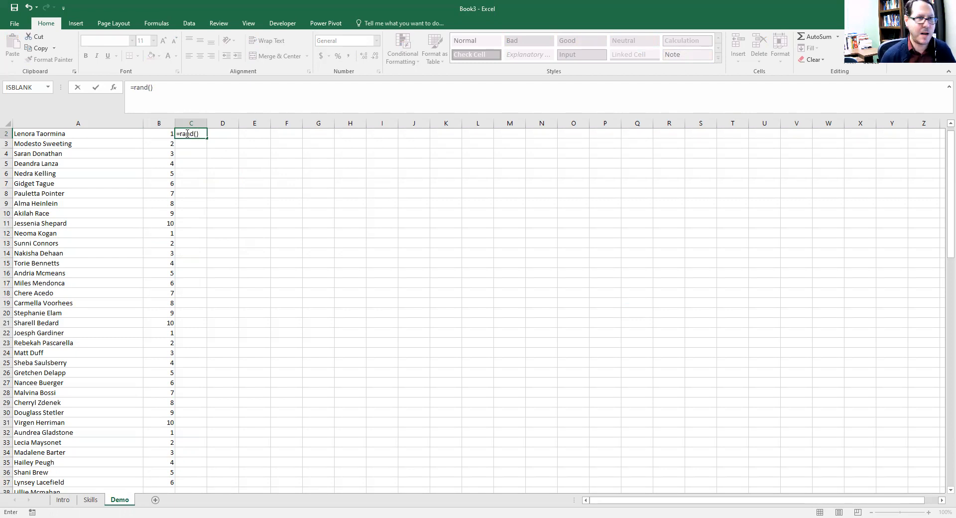
key("Return")
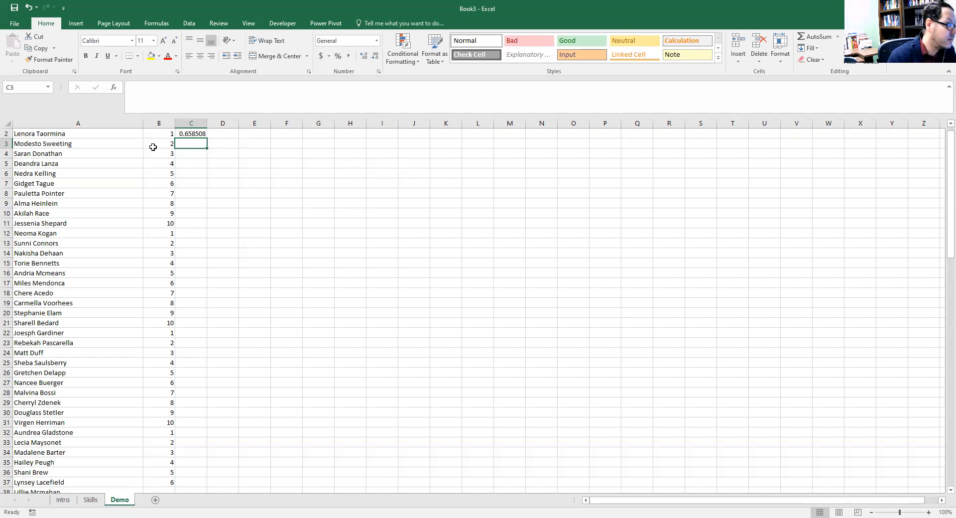
Fill the RAND formula from C2 down to C101 and force the random numbers to recalculate
left_click(198, 134)
left_click_drag(206, 139, 218, 452)
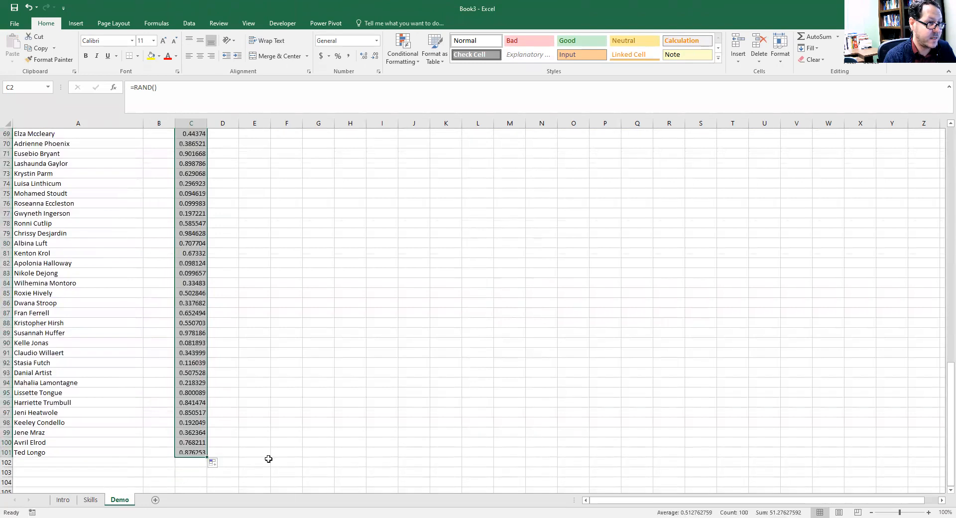
left_click(350, 323)
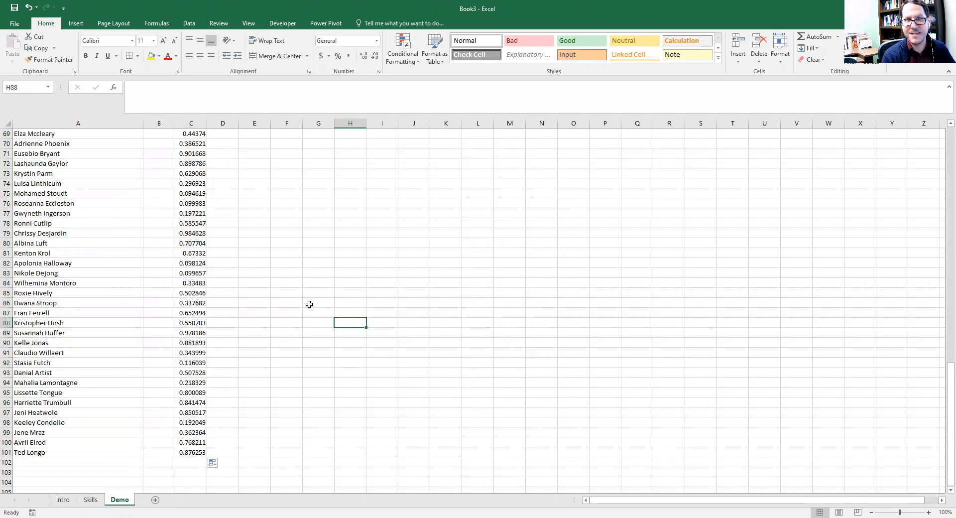
left_click(287, 256)
key("Return")
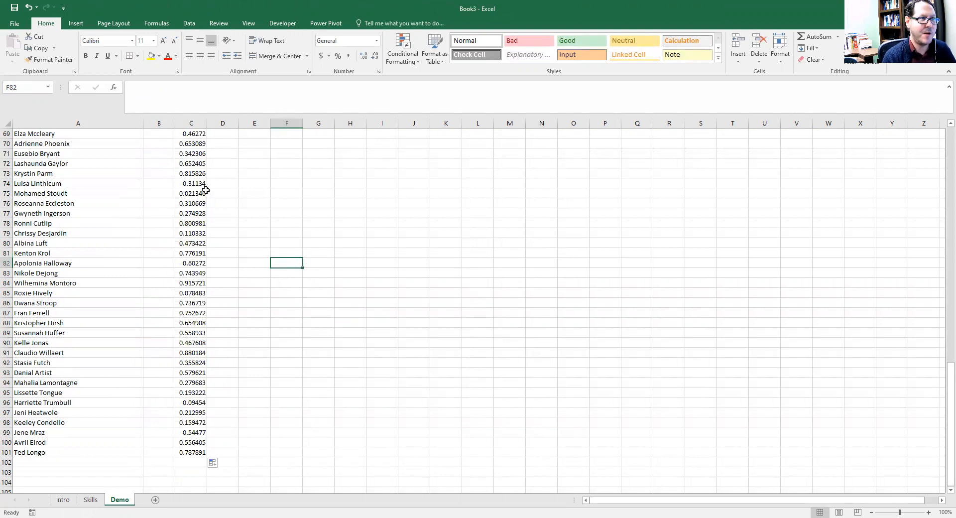
Try to replace the RAND formulas in column C with their values by copying and pasting values only
left_click(193, 122)
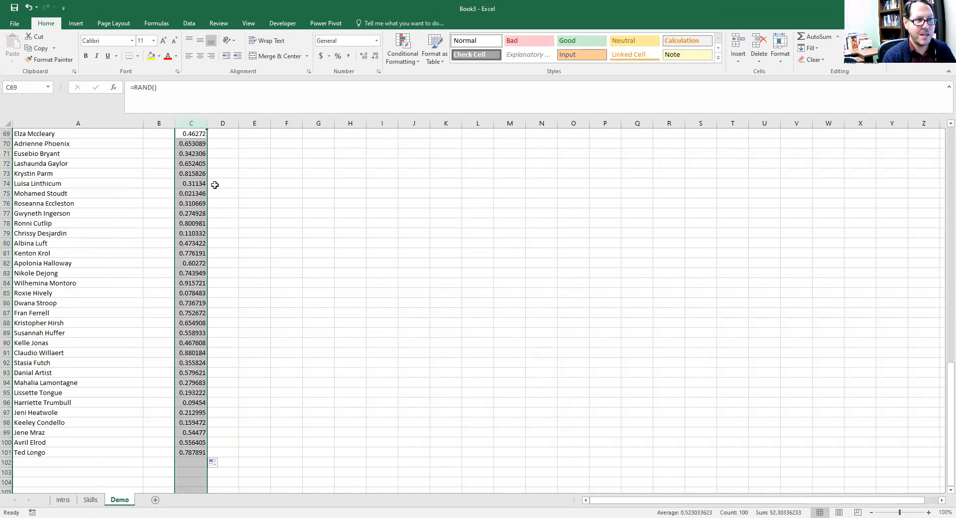
key("ctrl+c")
right_click(199, 184)
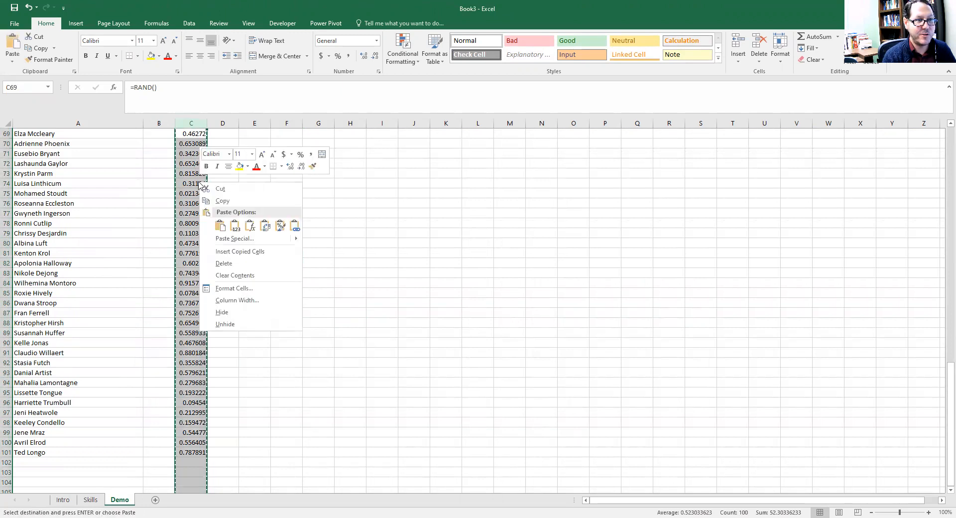
left_click(235, 228)
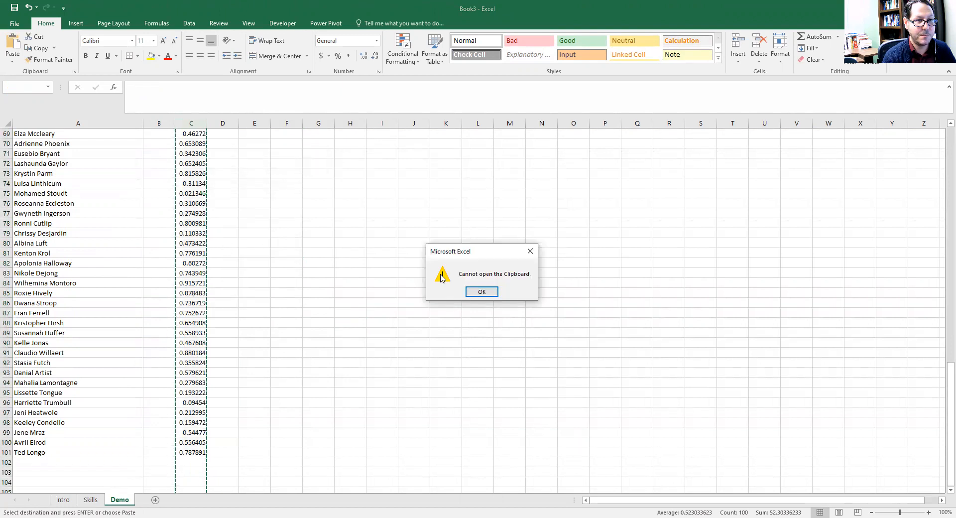
left_click(481, 291)
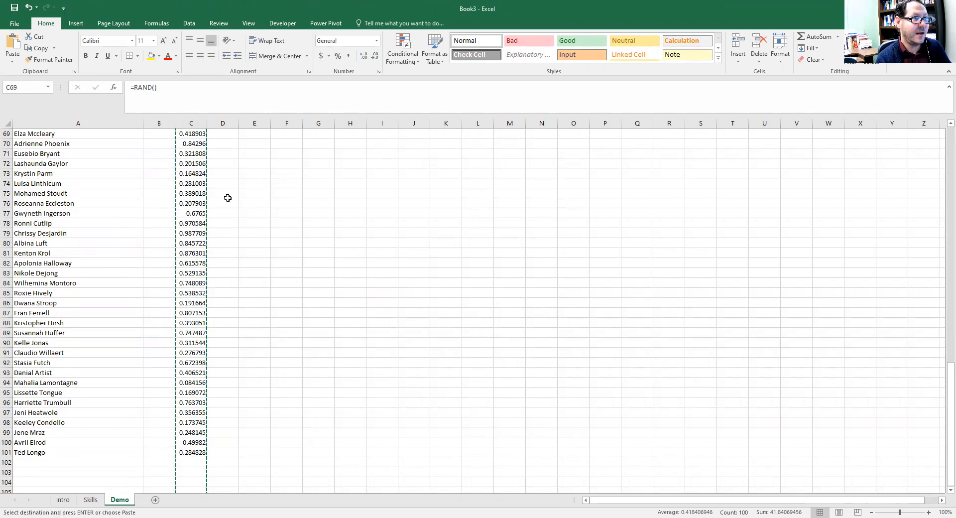
Replace the RAND formulas in column C with fixed numbers by pasting values only, and check the content of C74
left_click(196, 123)
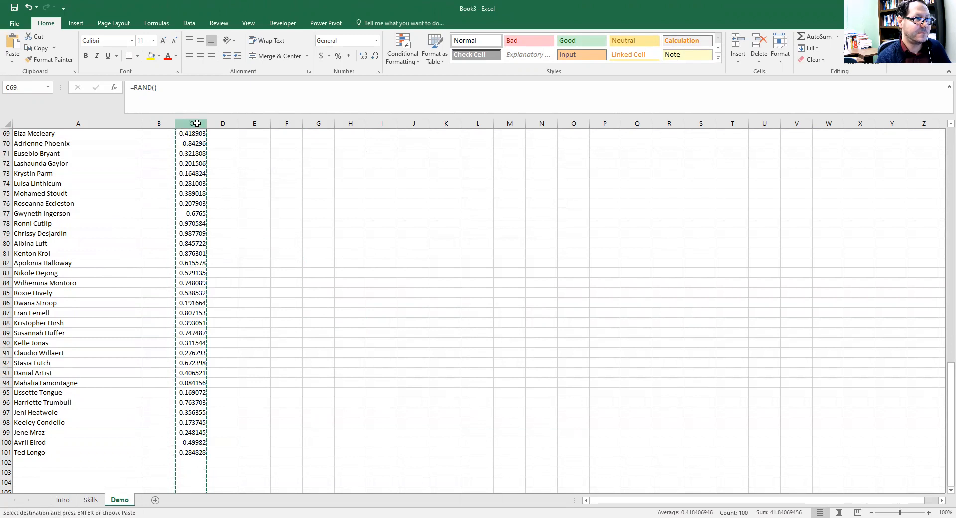
right_click(200, 164)
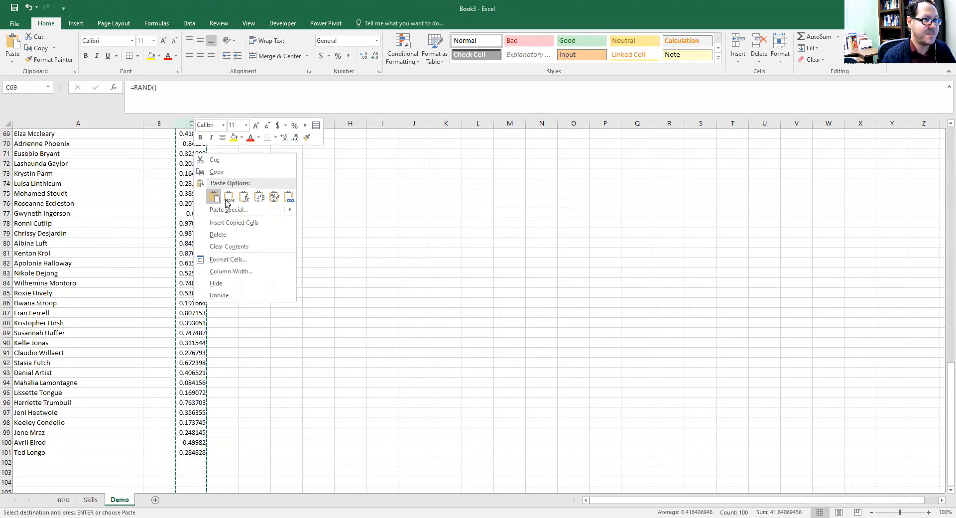
left_click(227, 202)
right_click(220, 205)
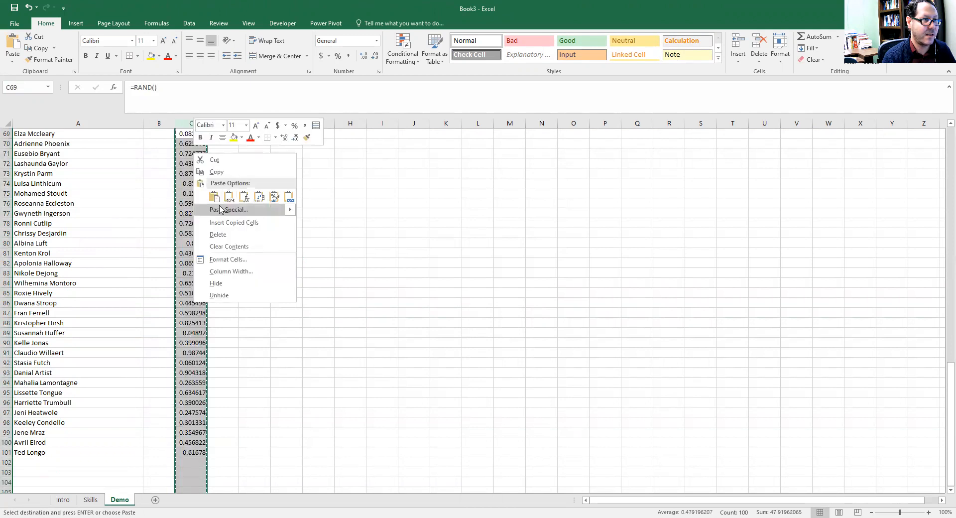
left_click(221, 211)
left_click(131, 168)
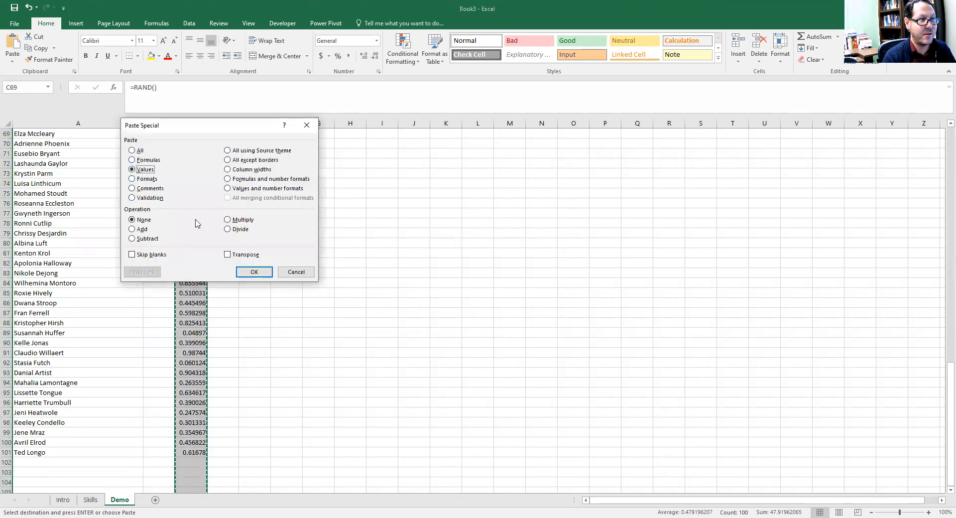
left_click(241, 272)
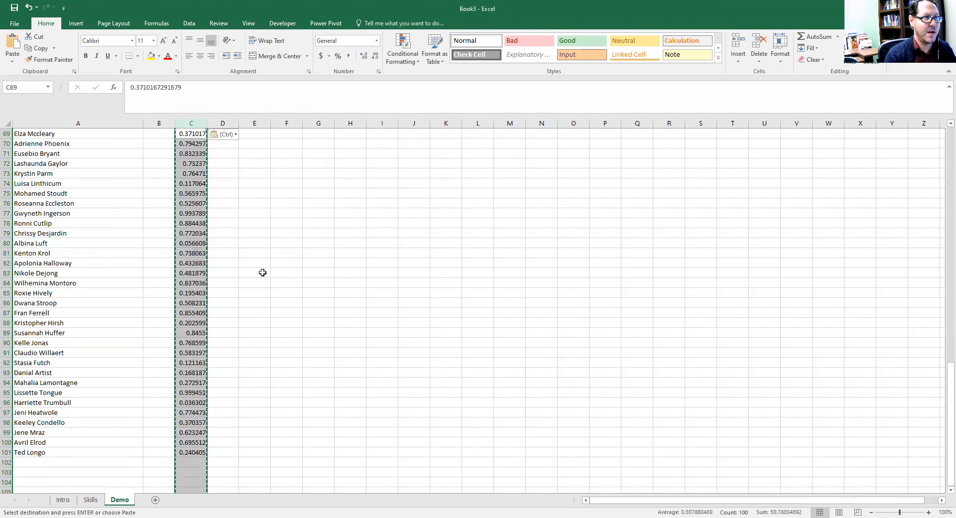
left_click(192, 184)
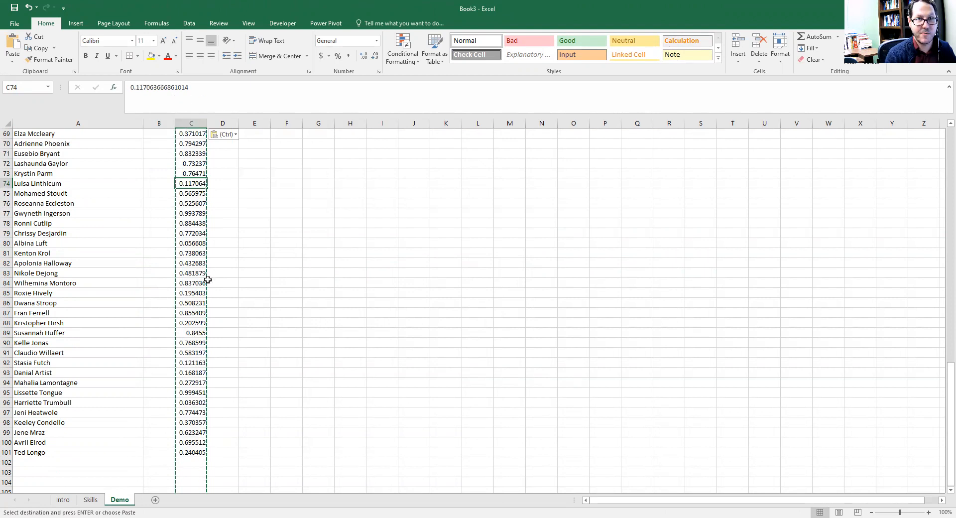
Delete column B with the group numbers so the random numbers sit directly beside the names
left_click(156, 123)
right_click(157, 124)
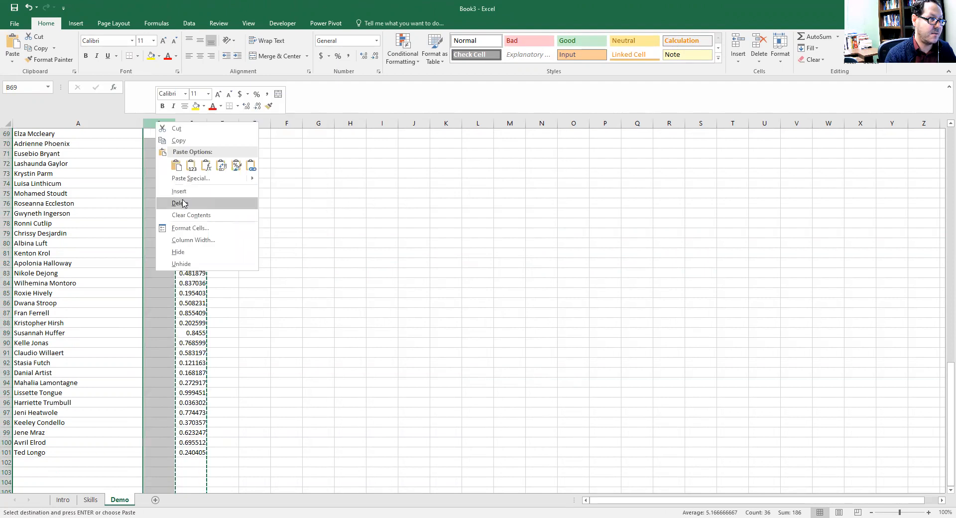
left_click(183, 203)
Sort the names and random numbers in A2:B101 by column B values from smallest to largest
left_click_drag(159, 454, 50, 145)
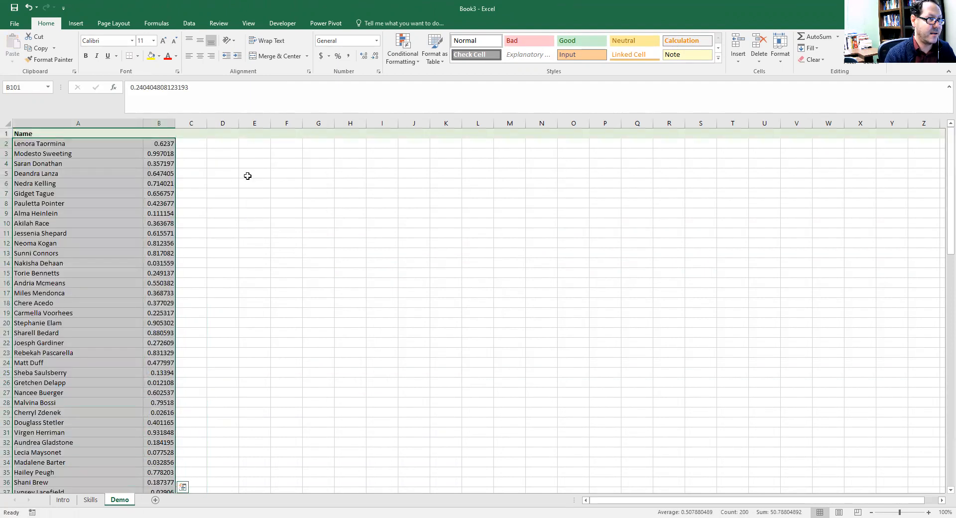
left_click(190, 24)
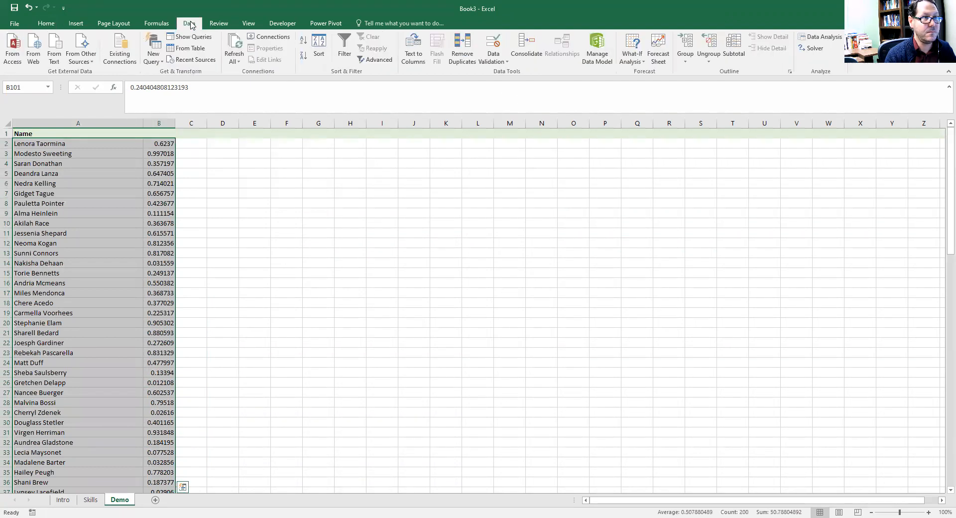
left_click(319, 45)
left_click(459, 260)
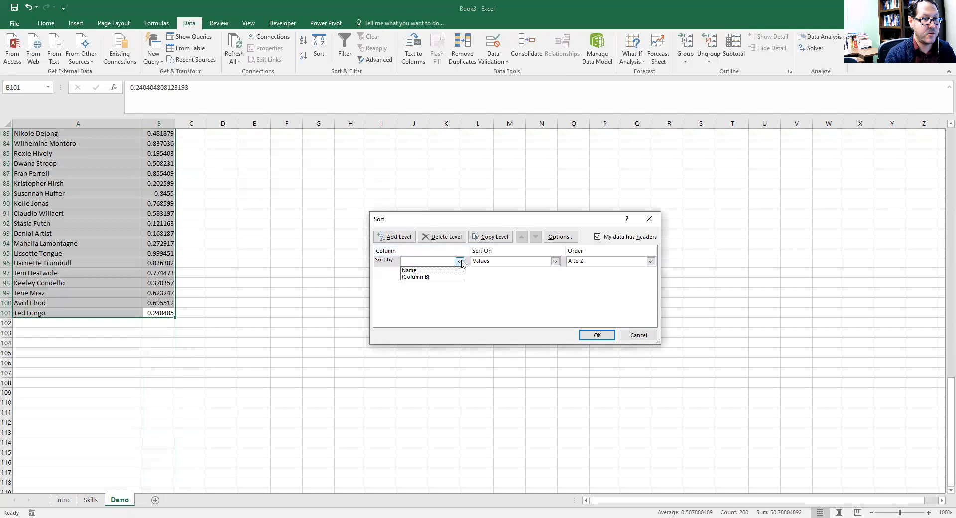
left_click(444, 277)
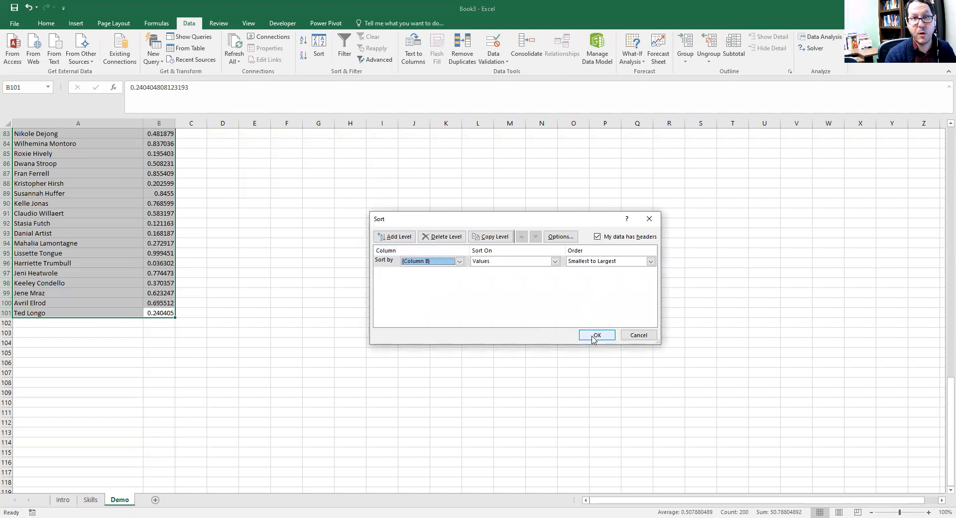
left_click_drag(593, 339, 512, 339)
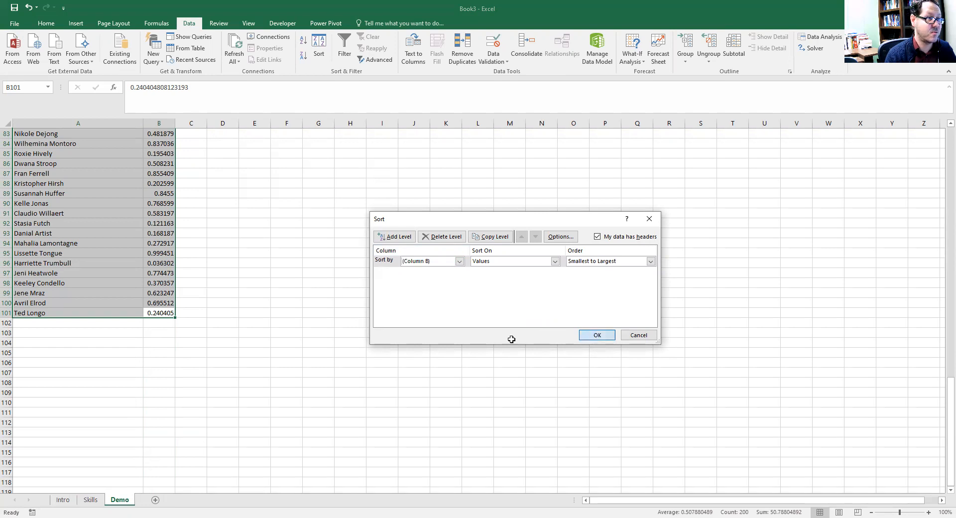
key("Return")
scroll(400, 355, "up", 20)
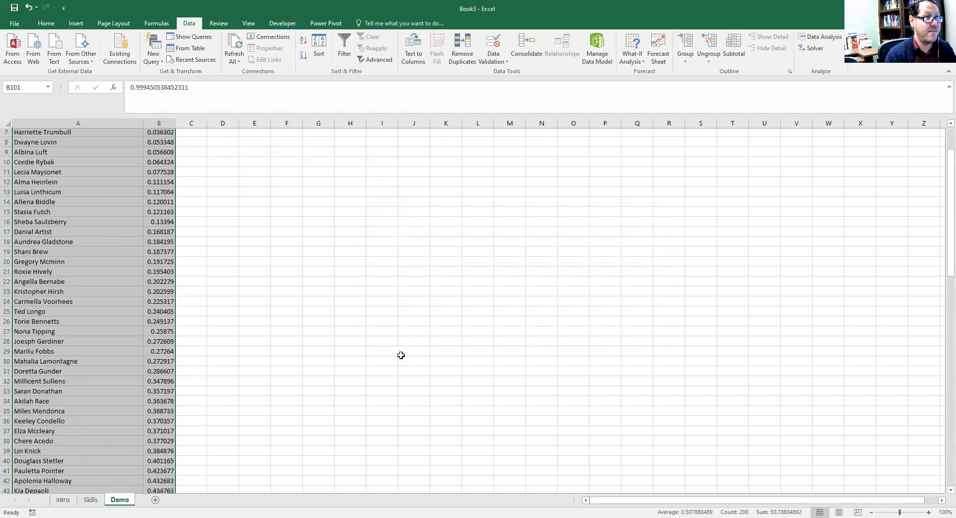
scroll(401, 355, "up", 2)
left_click(328, 193)
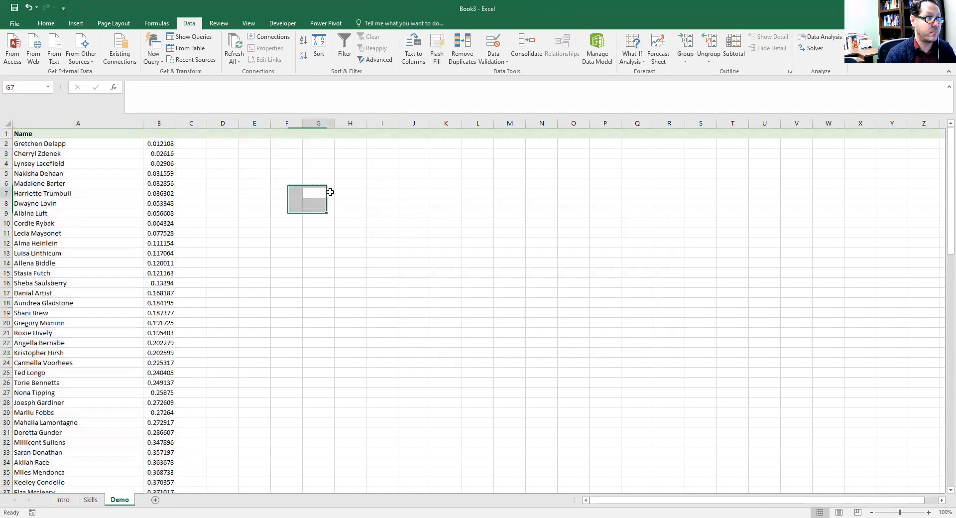
Highlight the first ten names in A2:A11 as the sample and point out the following names in A12 to A14
left_click(73, 144)
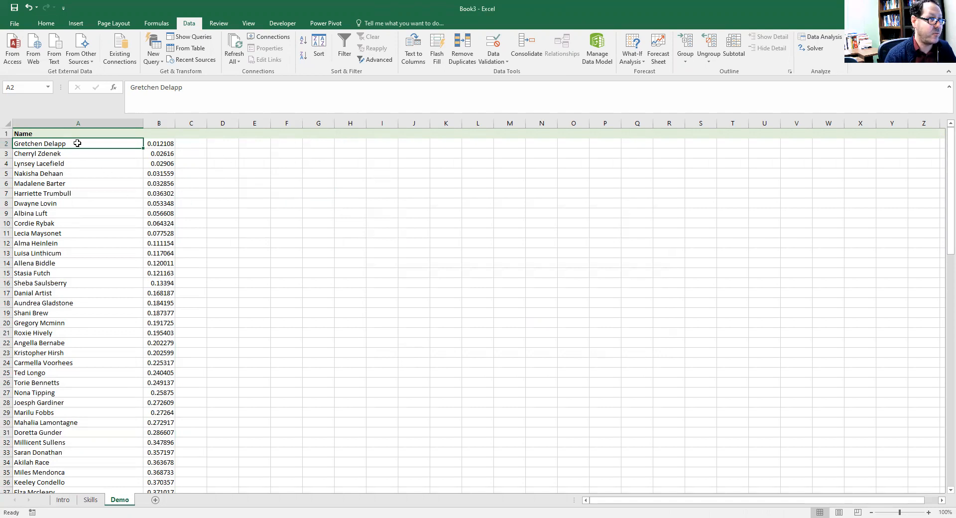
left_click_drag(54, 143, 60, 231)
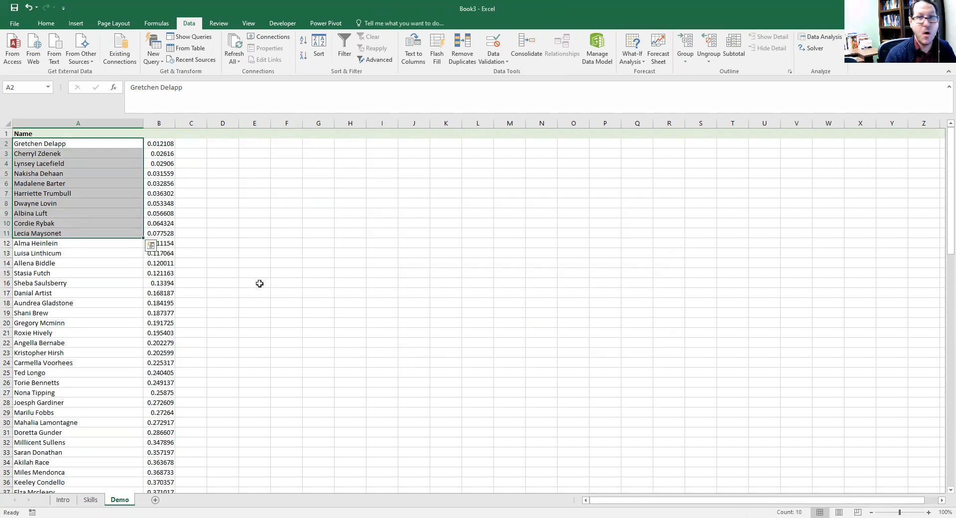
left_click(68, 244)
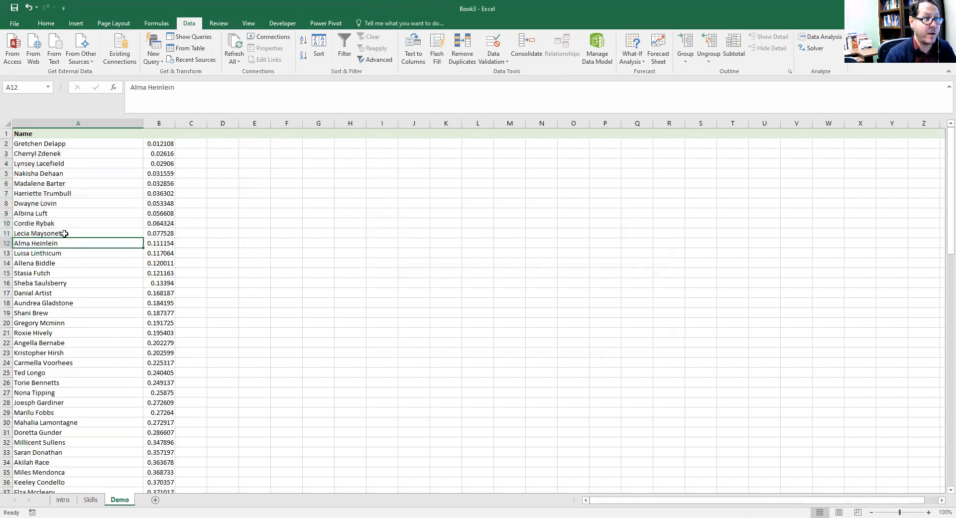
left_click_drag(61, 194, 62, 223)
left_click(62, 224)
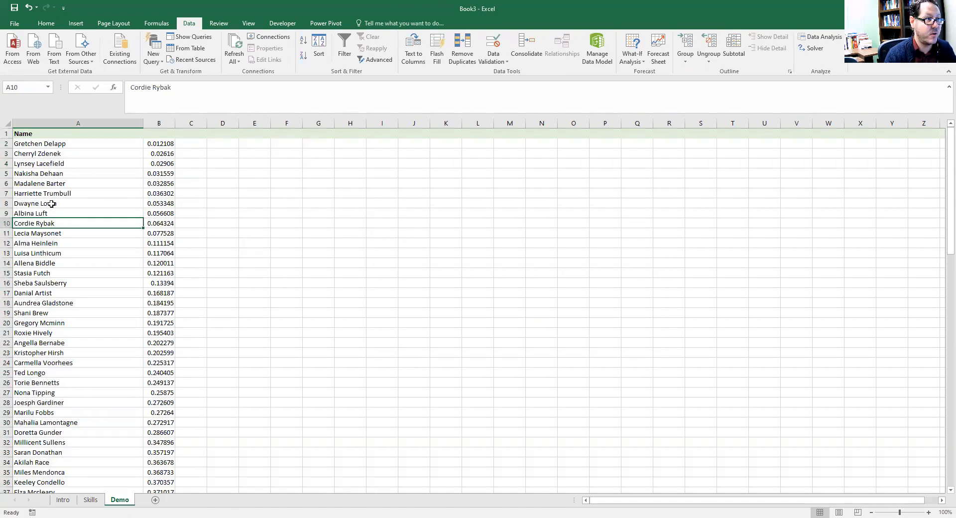
left_click(29, 244)
left_click(30, 255)
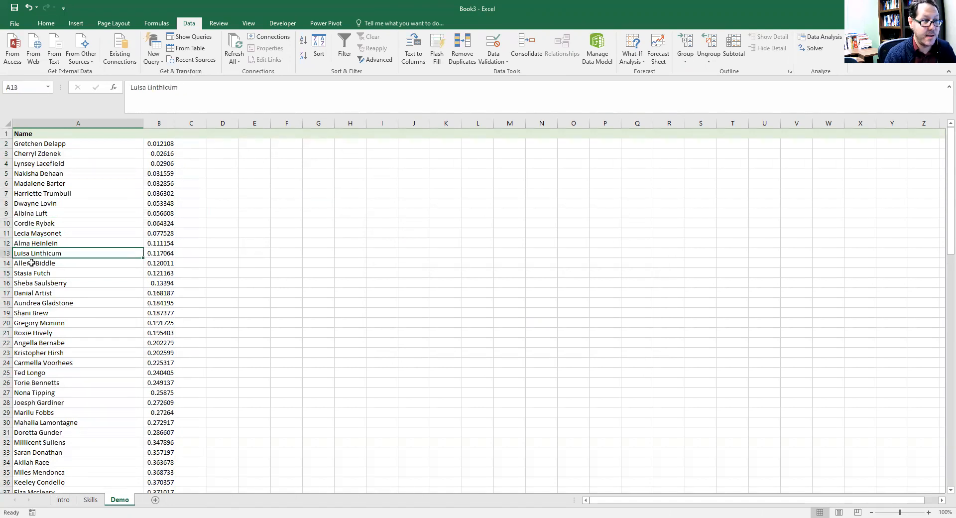
left_click(30, 265)
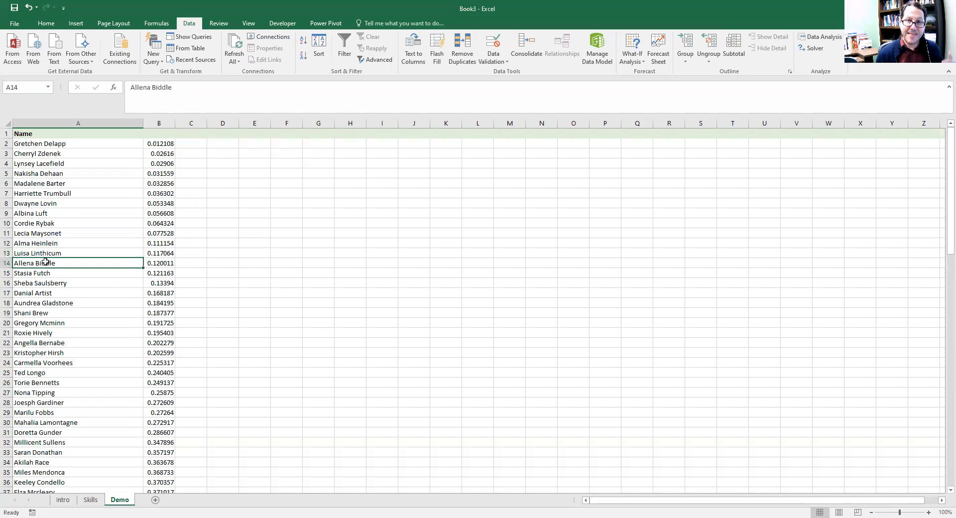